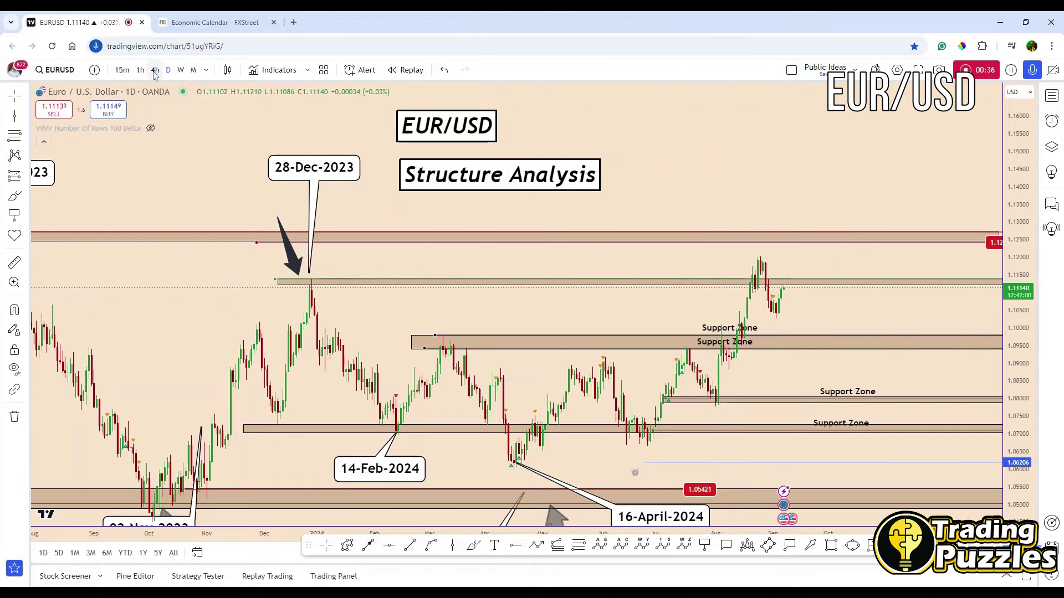
Switch the EUR/USD chart from the daily to the 4h timeframe.
click(154, 70)
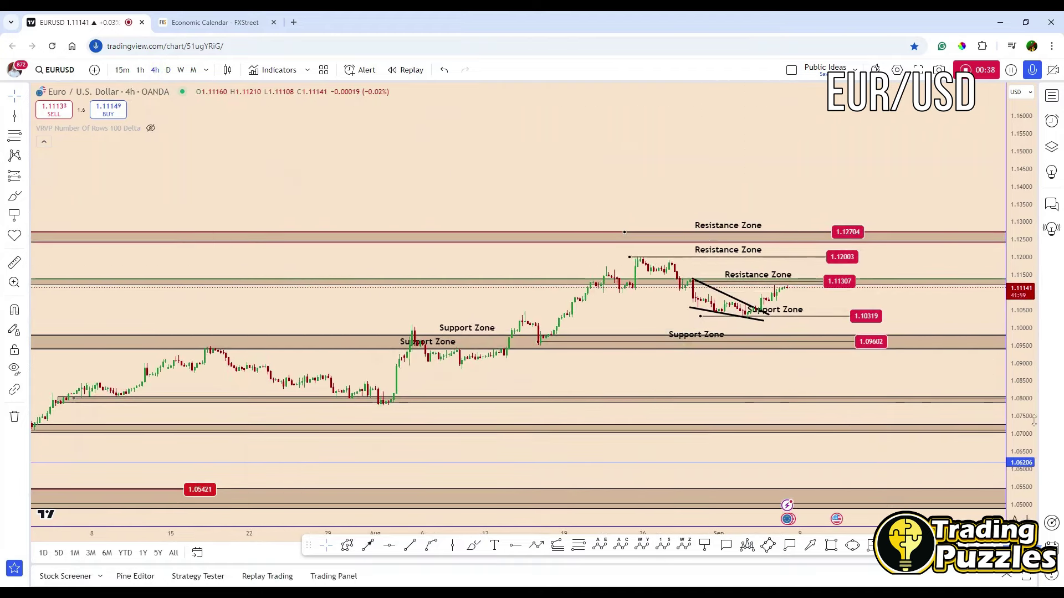
Shift both falling-wedge trend lines slightly left and up.
scroll(986, 233, up, 3)
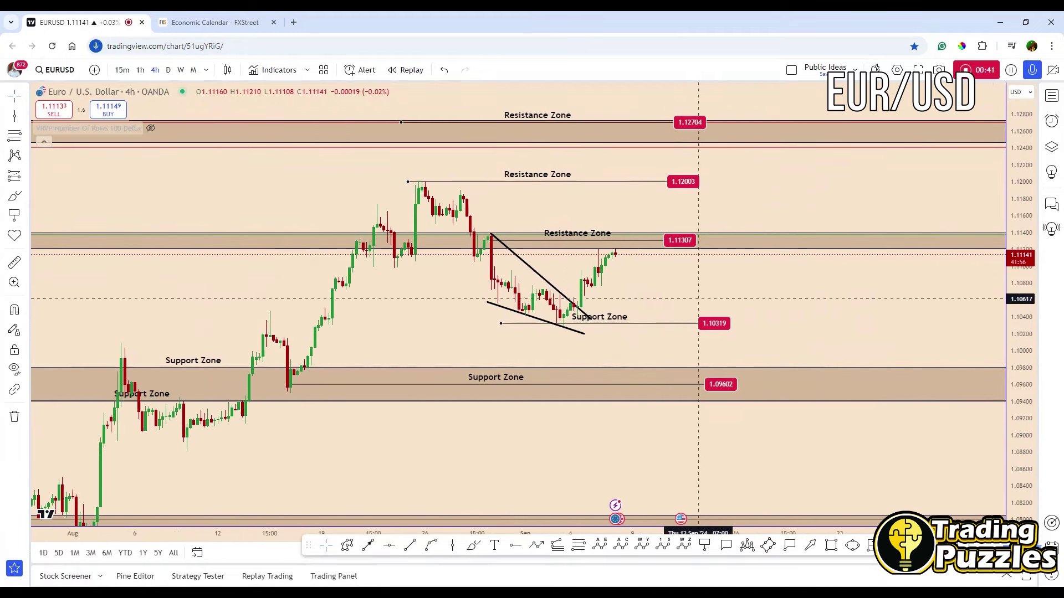
click(540, 276)
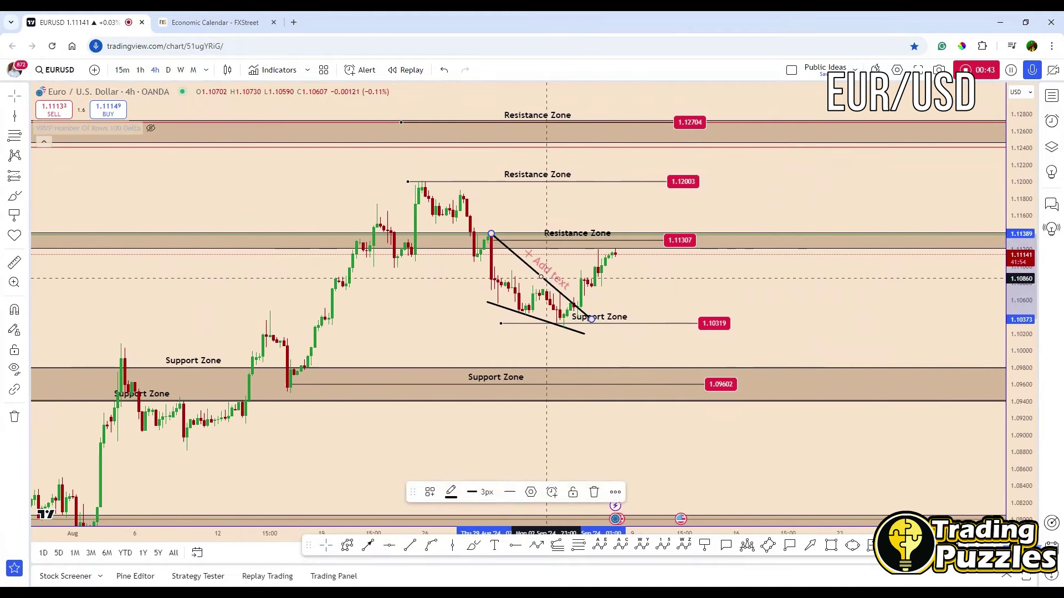
ctrl+click(493, 306)
drag(495, 308, 491, 307)
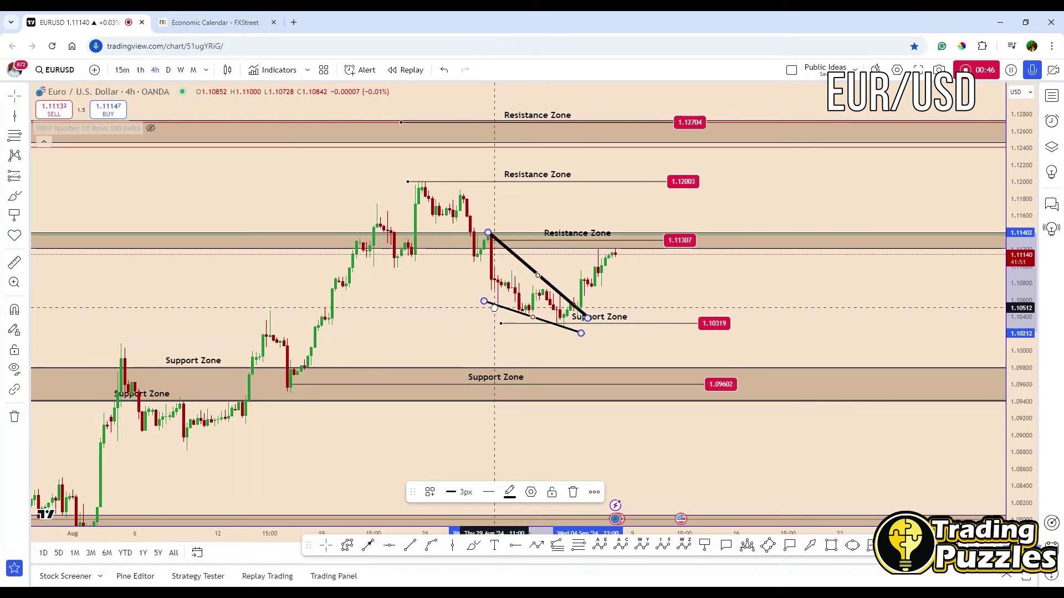
click(549, 310)
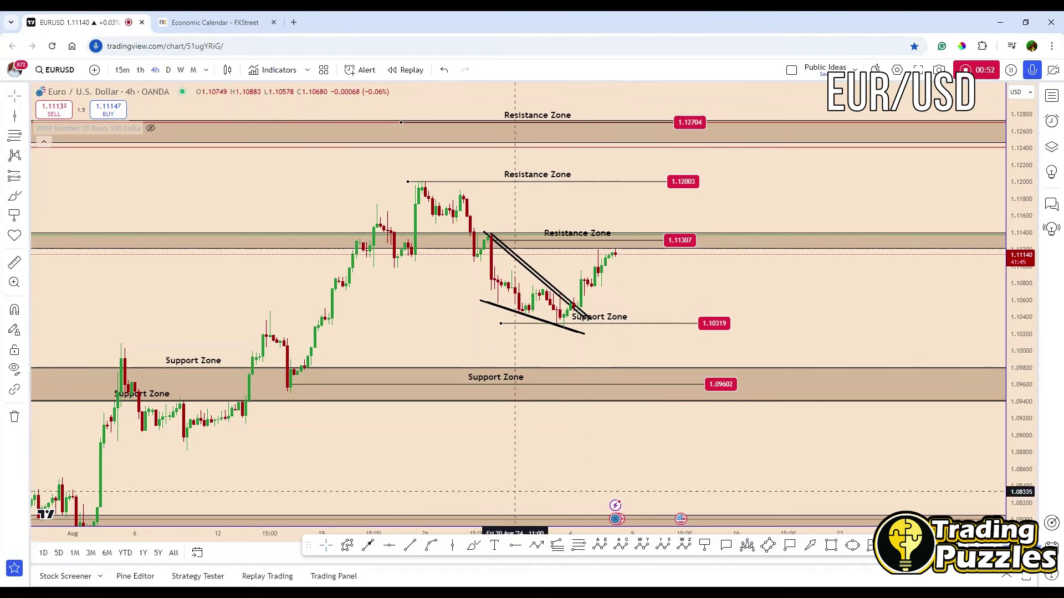
Sketch freehand brush strokes at the latest candles and along the resistance zone.
drag(581, 306, 632, 227)
key(ctrl+z)
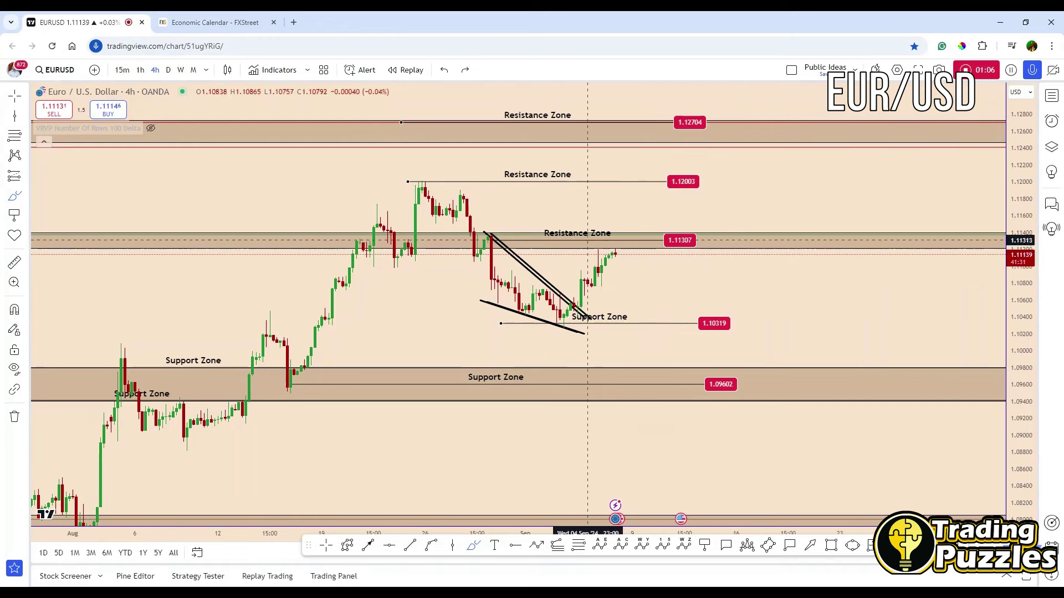
drag(599, 255, 602, 246)
mouse_move(487, 237)
mouse_down()
mouse_move(633, 240)
mouse_move(626, 255)
mouse_move(640, 255)
mouse_up()
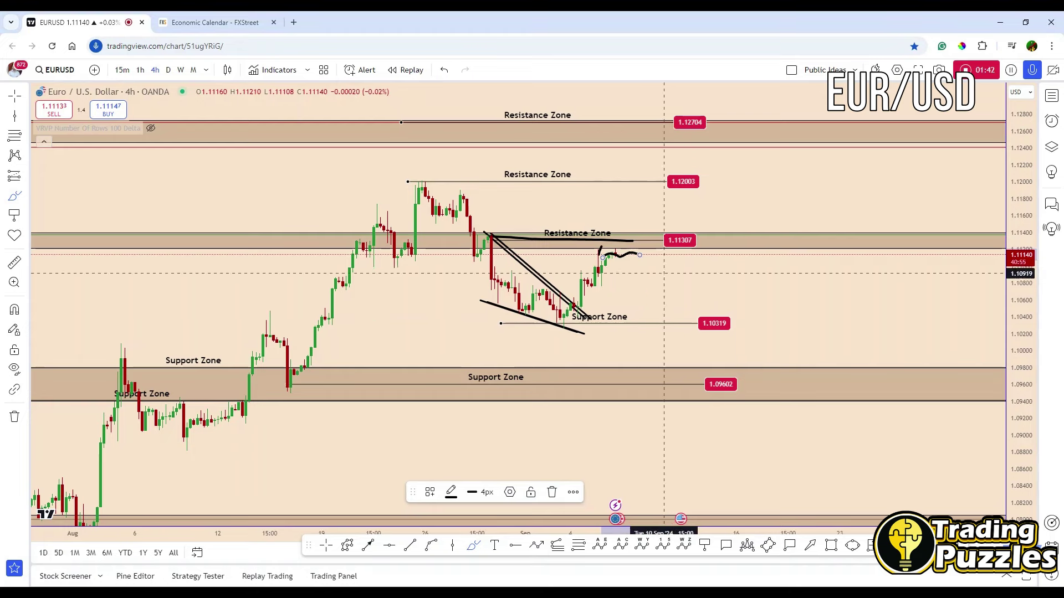
Undo the last brush stroke and draw an arrow path from the latest candle down to 1.10319.
key(ctrl+z)
key(ctrl+z)
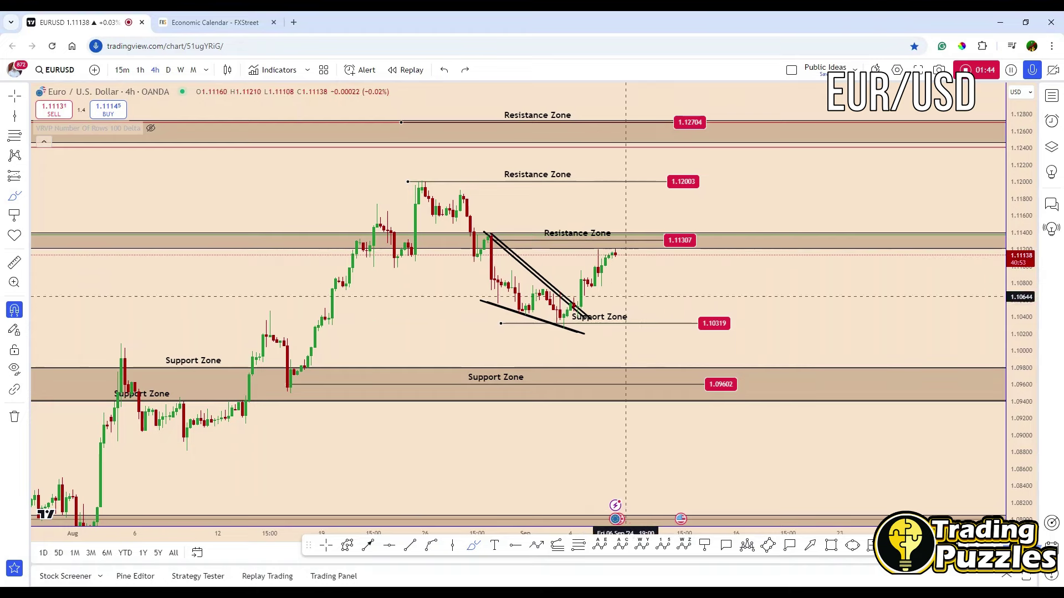
click(536, 546)
click(619, 253)
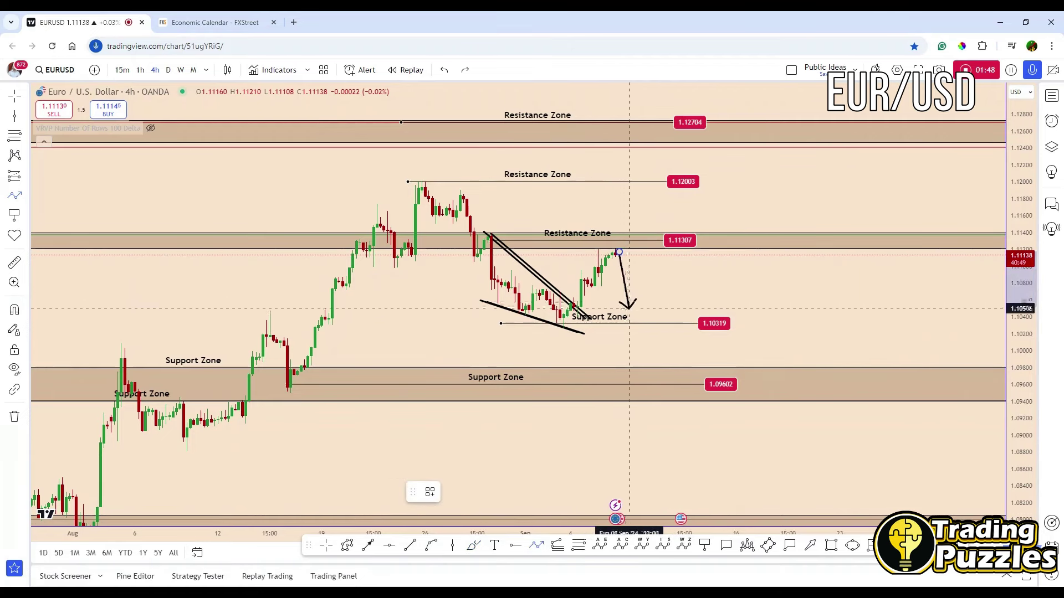
click(636, 322)
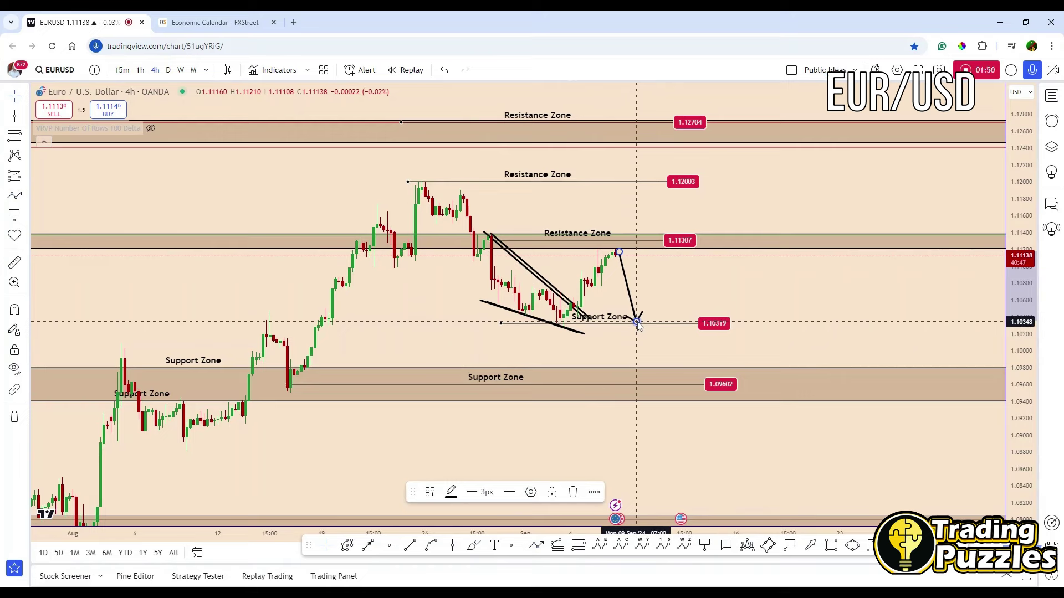
click(641, 313)
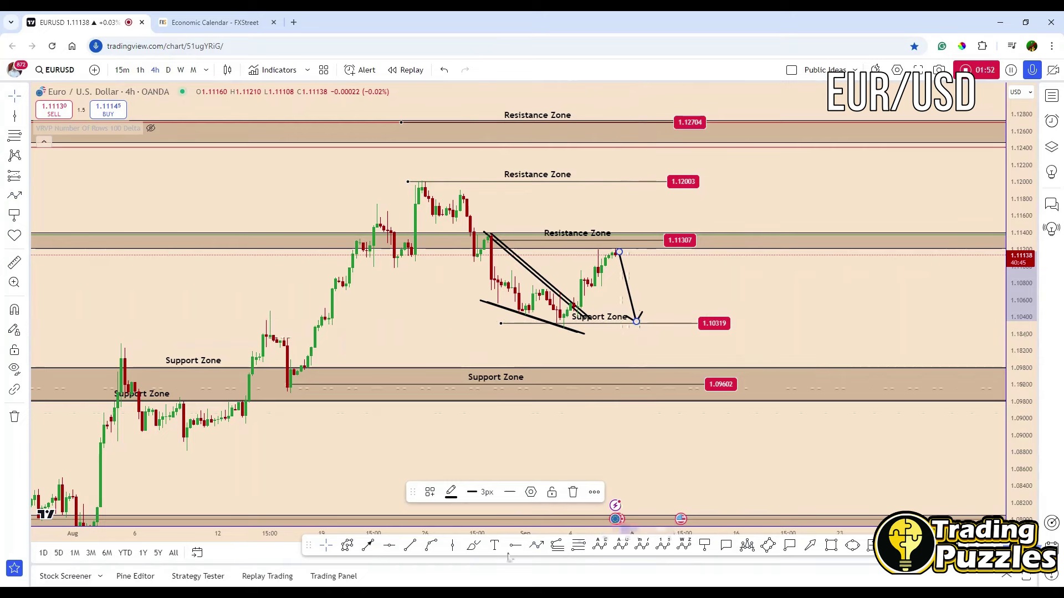
key(Escape)
Extend the bearish arrow path down to the 1.09602 support zone.
click(637, 322)
drag(646, 321, 660, 384)
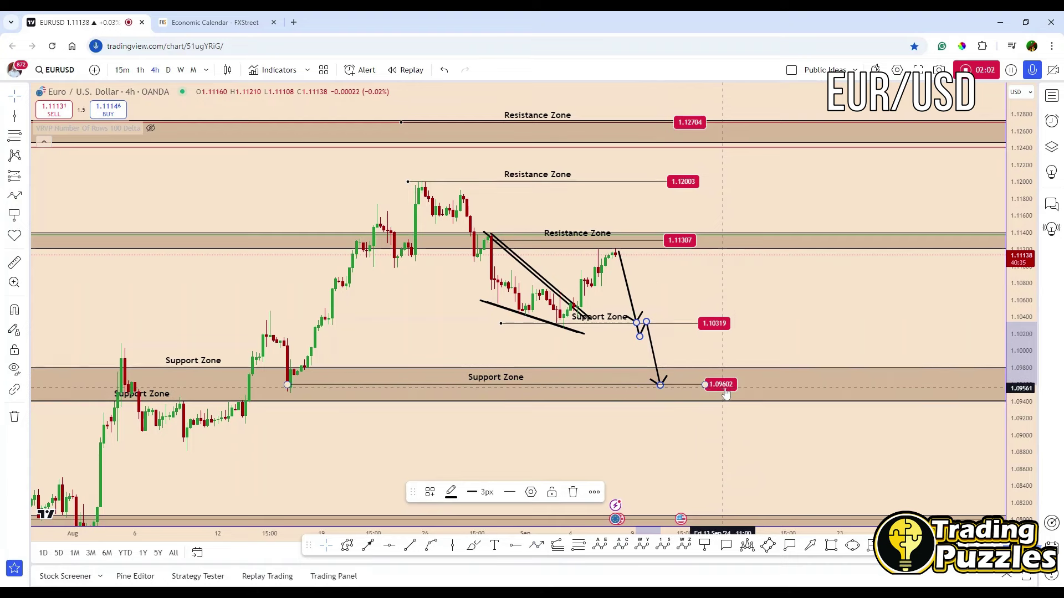
click(664, 353)
drag(684, 347, 688, 347)
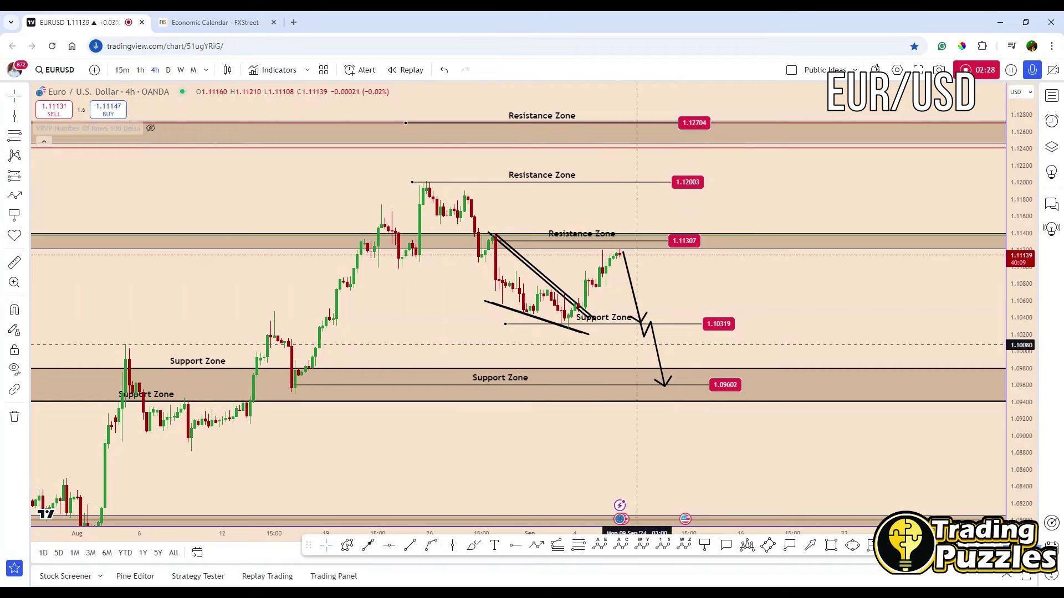
Draw a bullish arrow path from the latest candle up to the 1.12003 resistance.
click(537, 547)
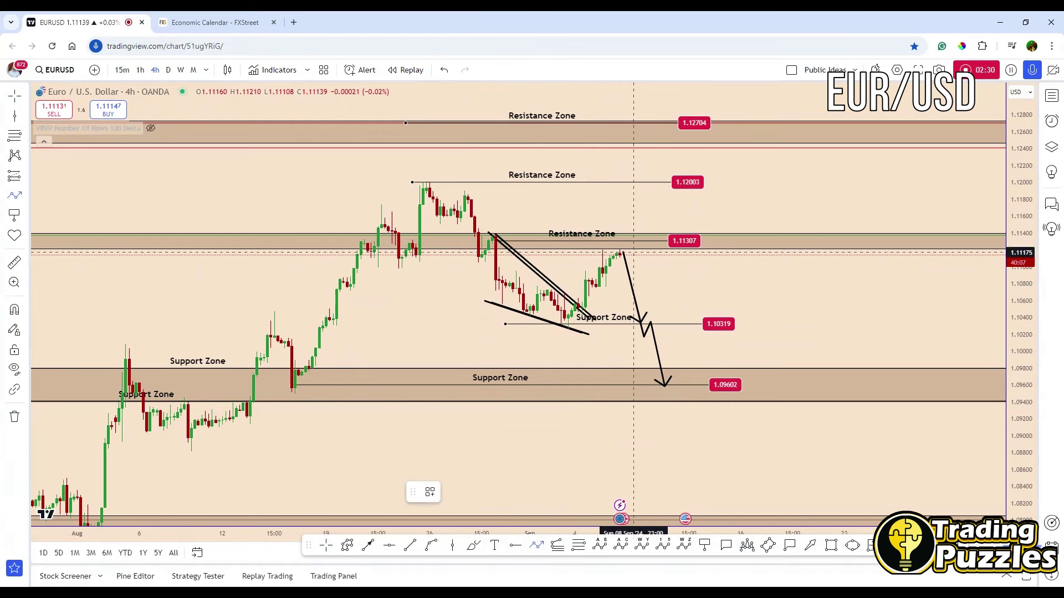
click(623, 255)
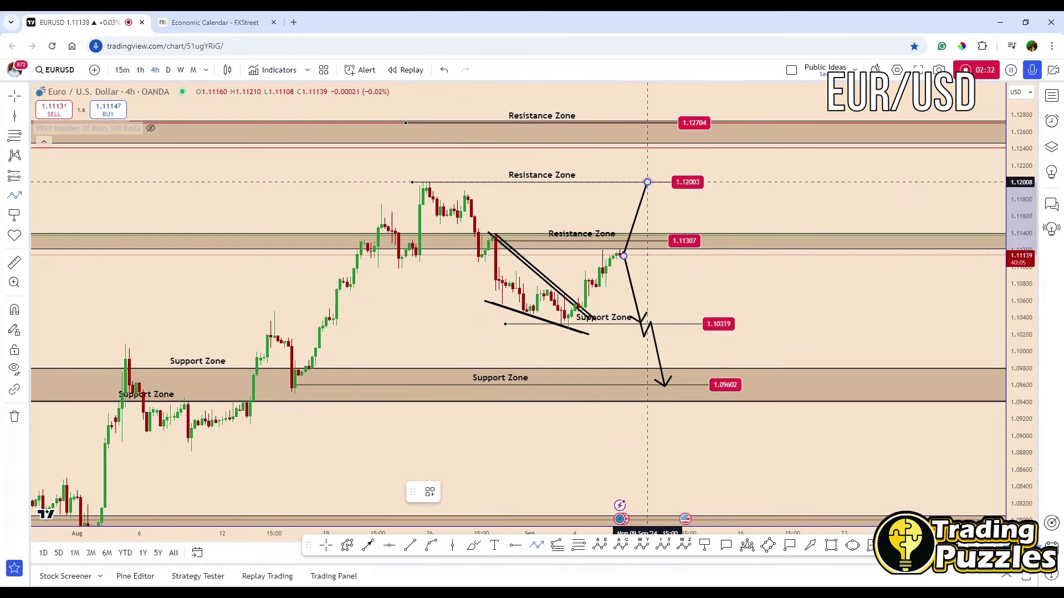
double_click(647, 182)
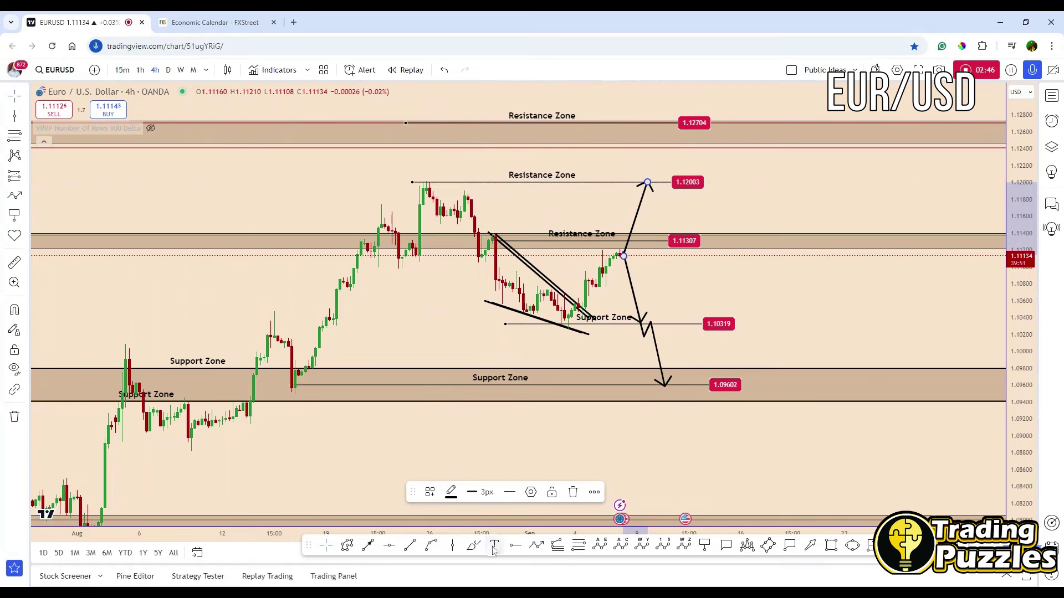
Add a zigzag arrow from 1.12003 with a pullback to 1.12704, then switch to daily.
click(536, 545)
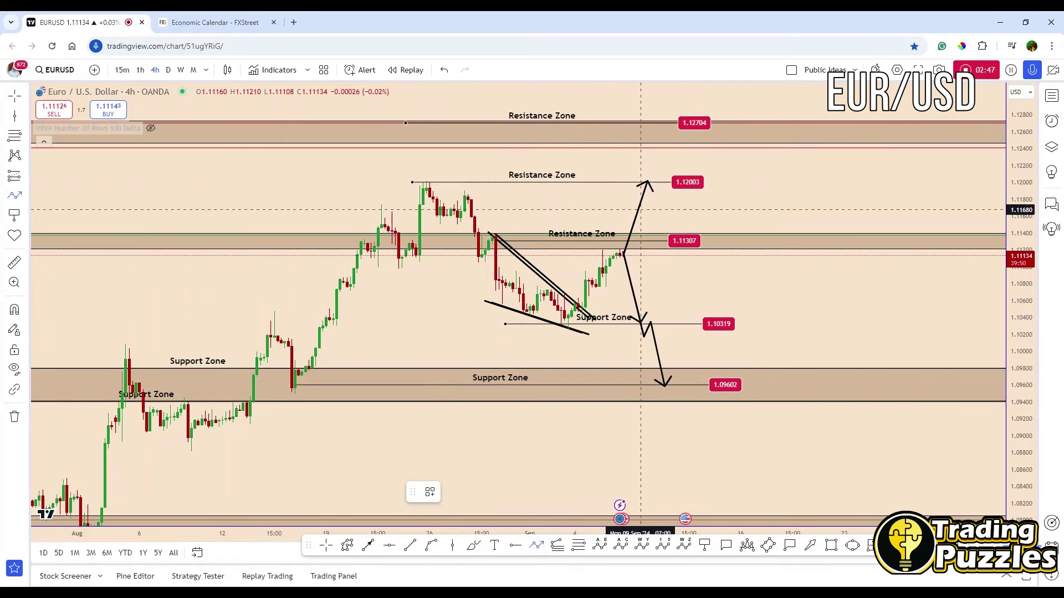
click(647, 182)
click(657, 171)
click(664, 187)
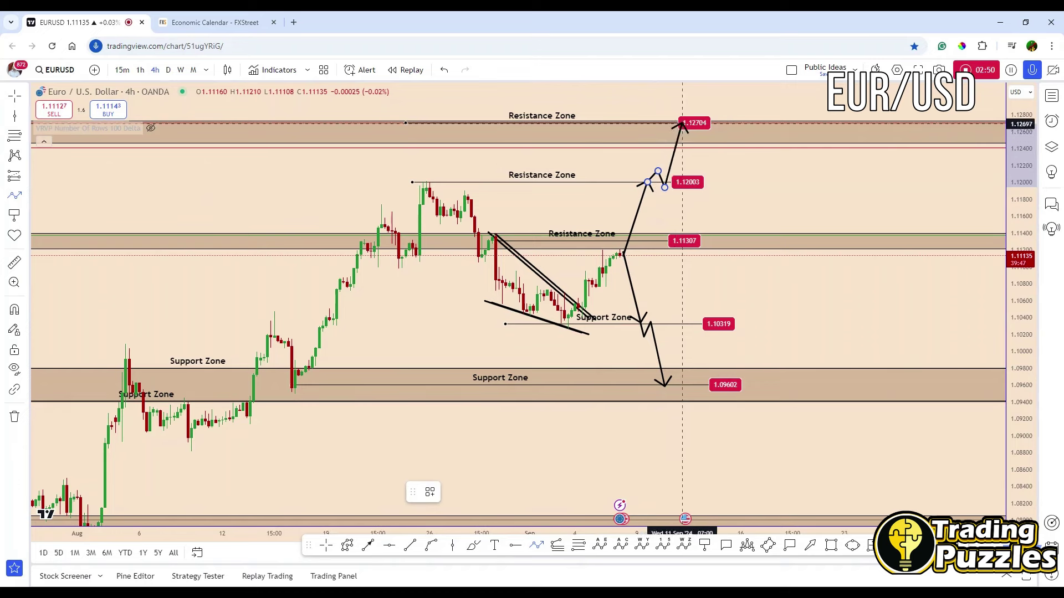
double_click(678, 123)
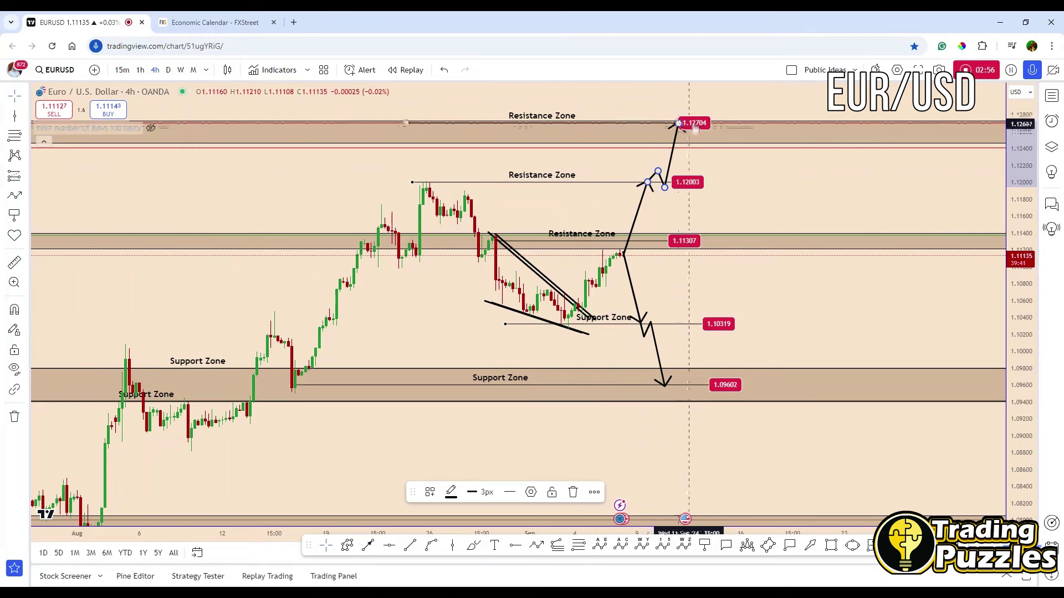
click(168, 70)
Stretch the top resistance zone's left edge back to the 31-March-2022 high.
scroll(812, 165, down, 6)
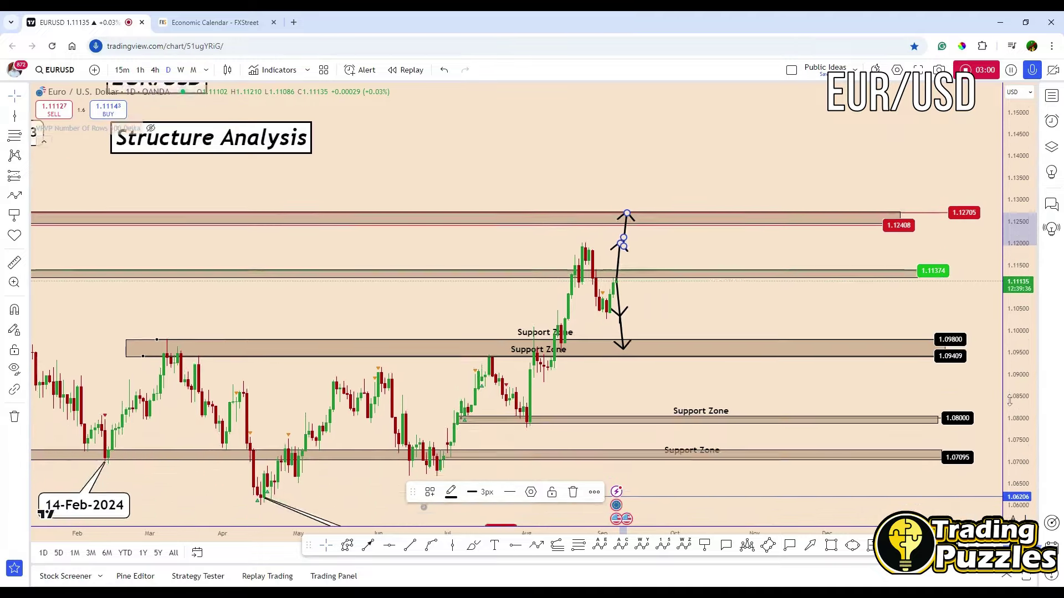
scroll(812, 166, down, 3)
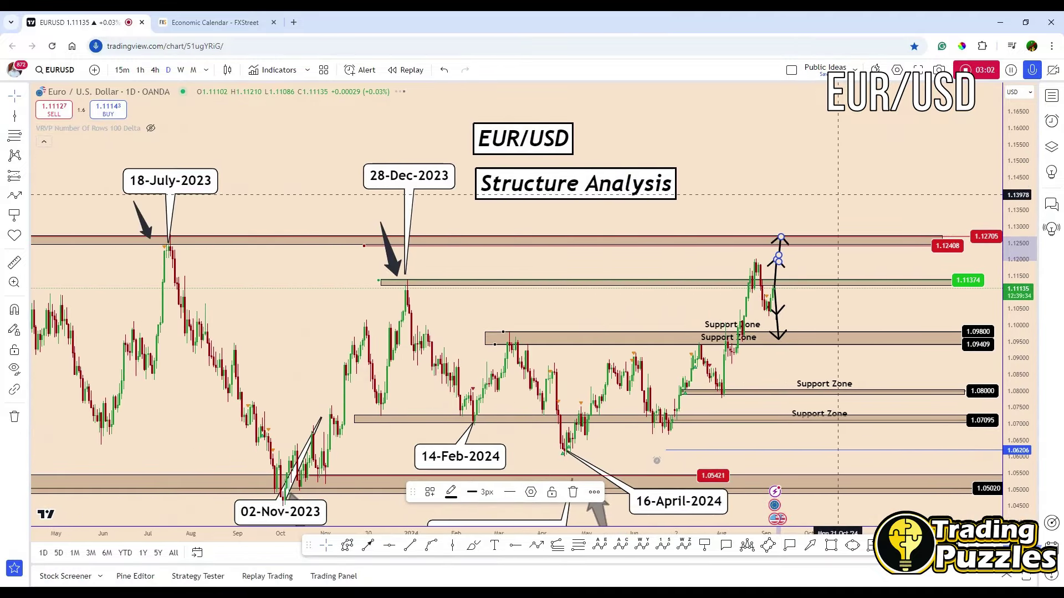
scroll(245, 229, left, 3)
drag(245, 229, 300, 230)
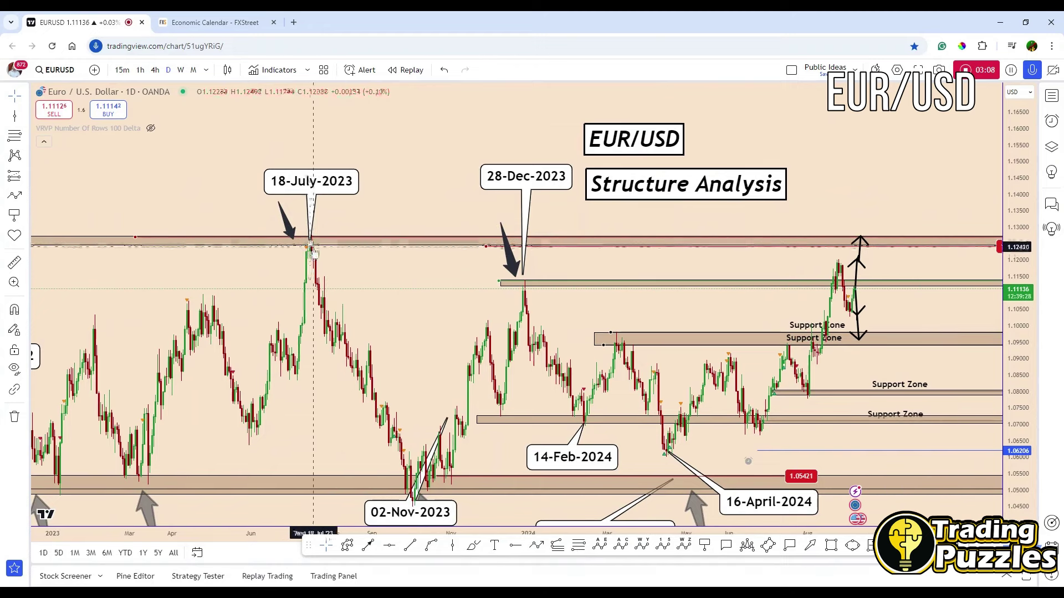
scroll(319, 246, down, 2)
scroll(319, 246, down, 2)
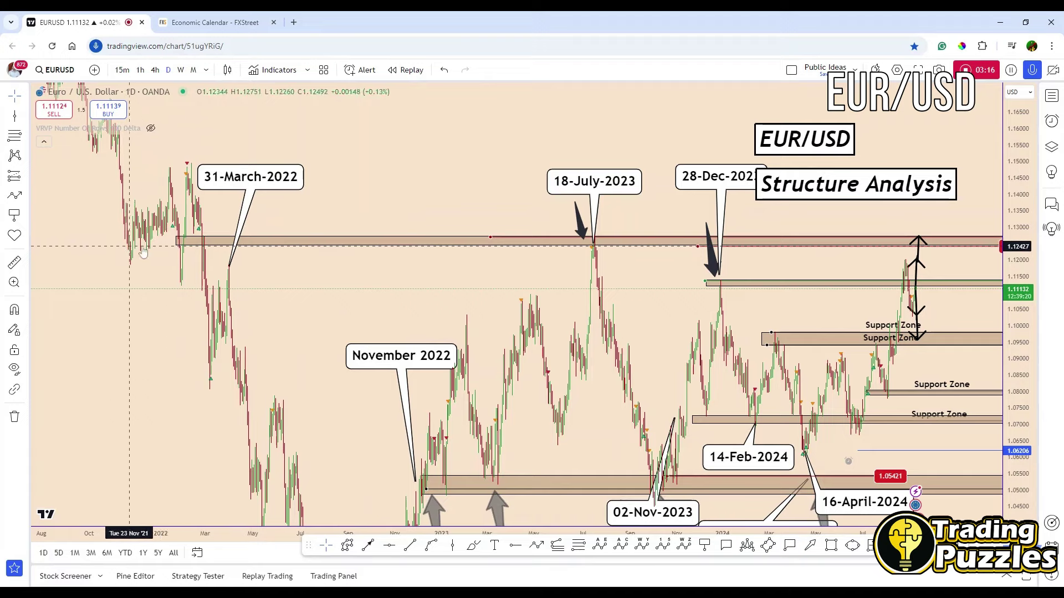
drag(176, 244, 127, 243)
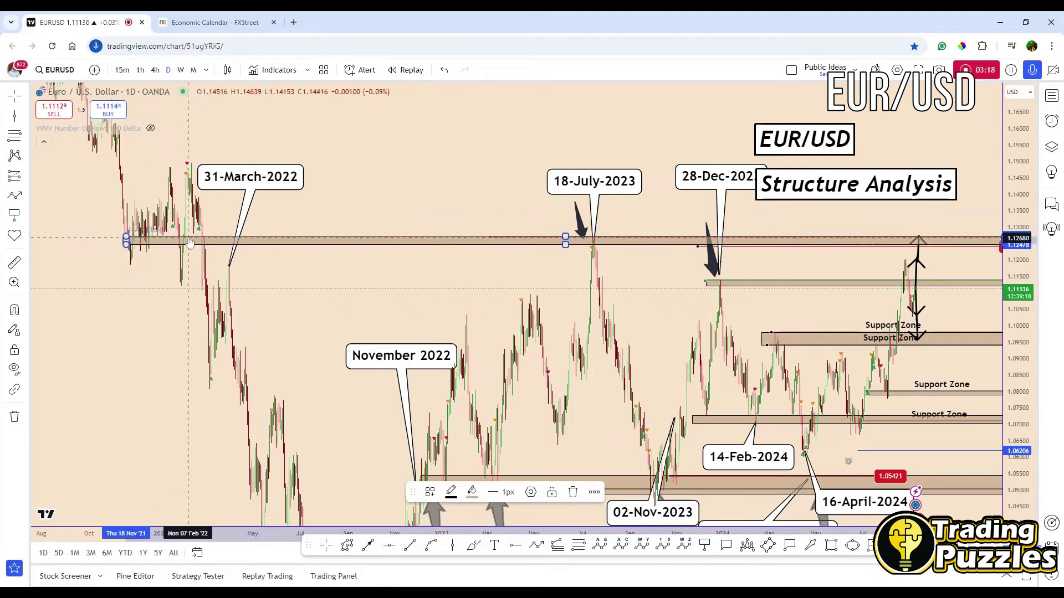
Return the view to recent price action on the 4h timeframe.
scroll(653, 264, up, 5)
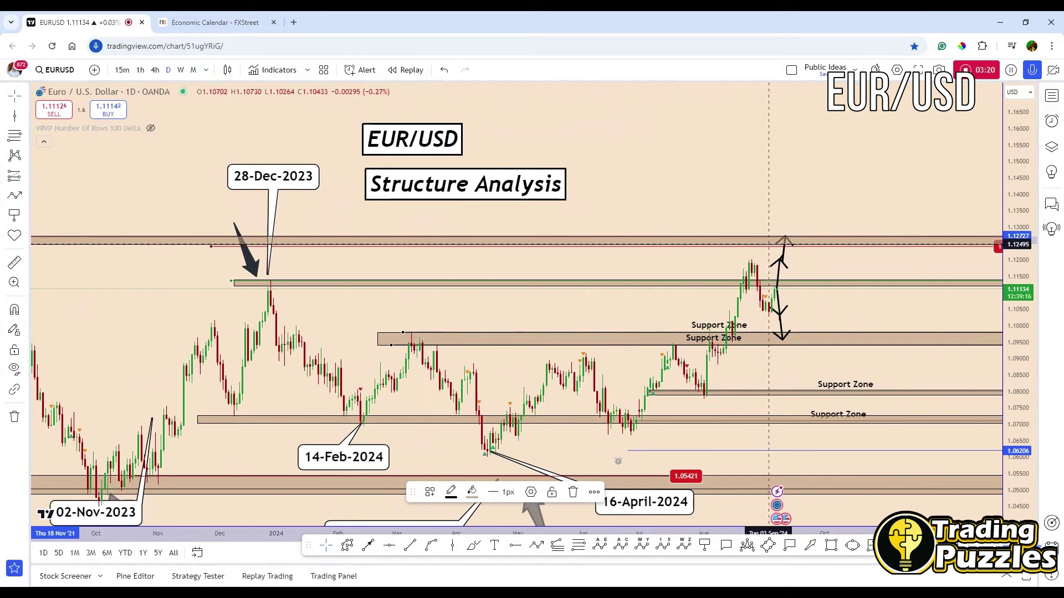
drag(798, 221, 745, 221)
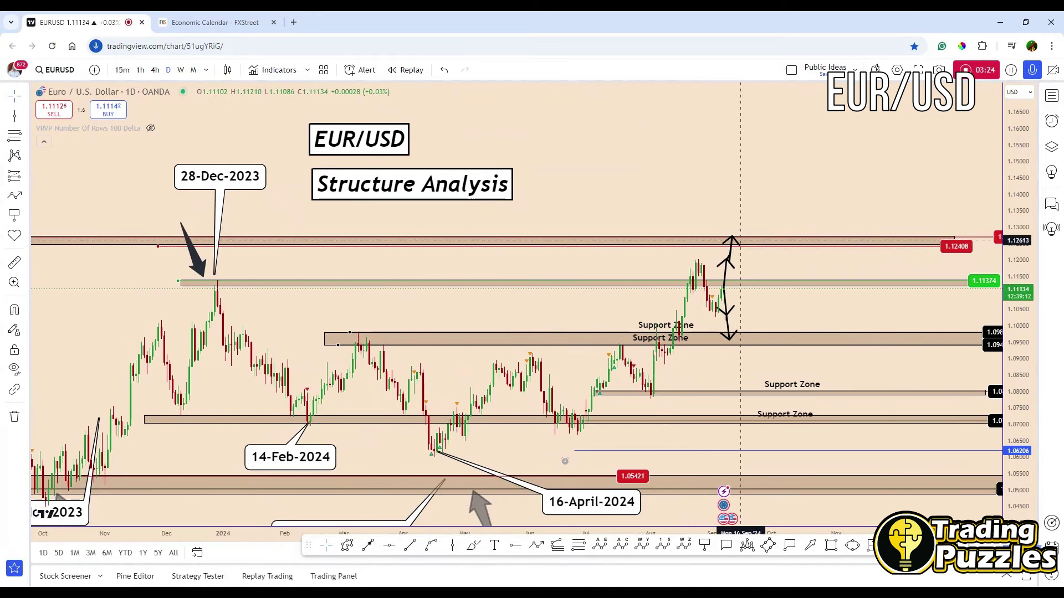
click(155, 70)
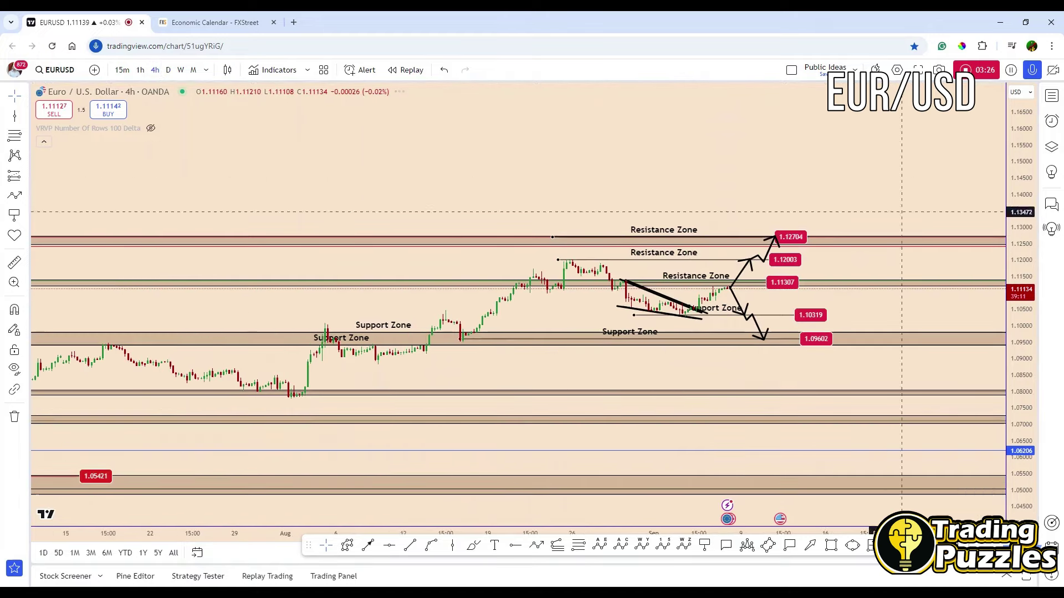
Auto-fit the price scale and reshape the bearish and bullish projection arrow paths.
right_click(1021, 277)
click(945, 286)
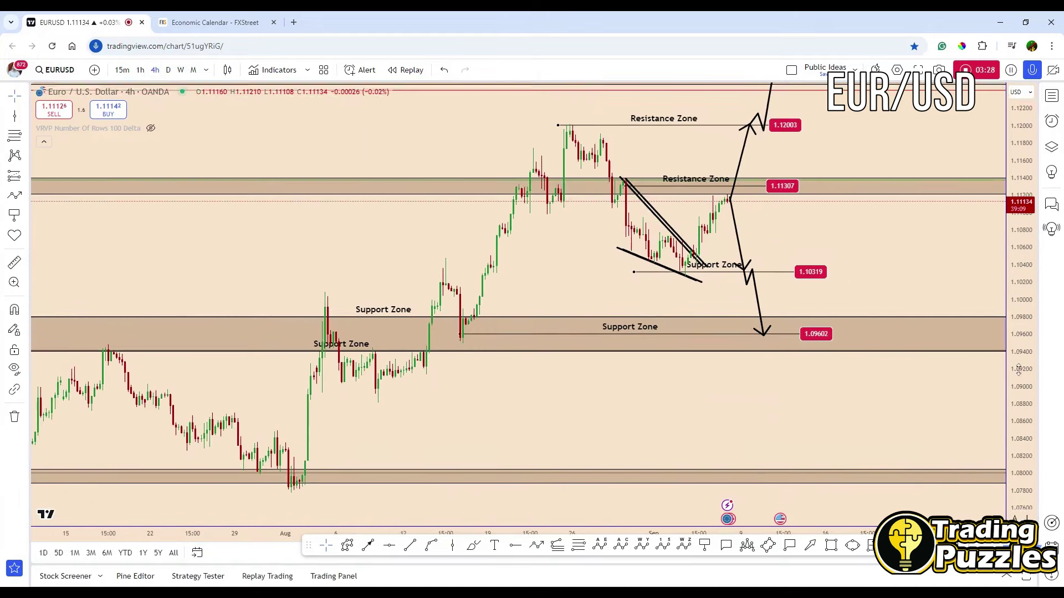
drag(919, 279, 826, 318)
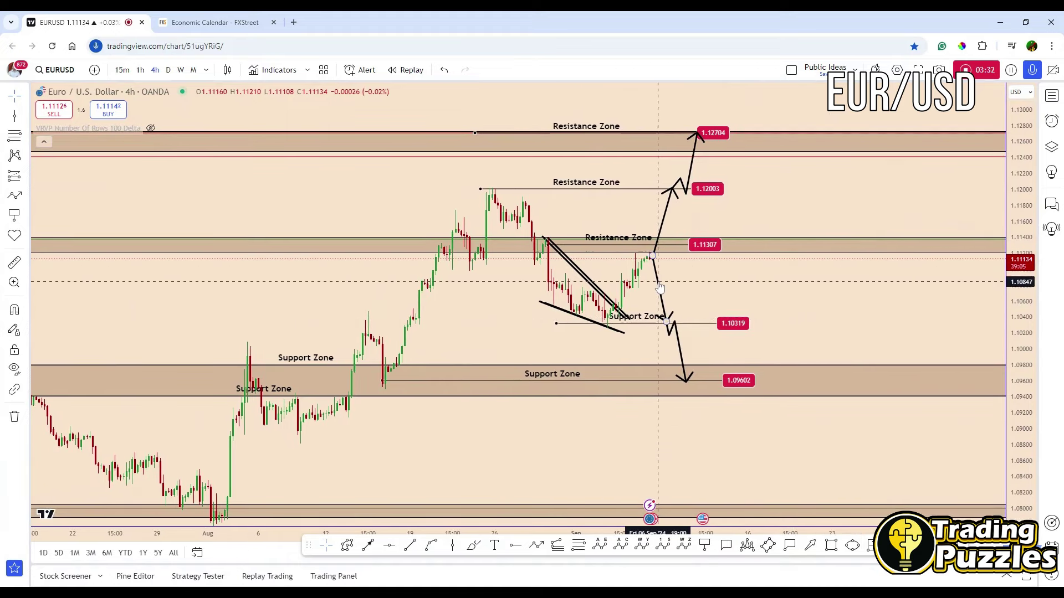
click(681, 345)
drag(681, 344, 682, 322)
click(686, 189)
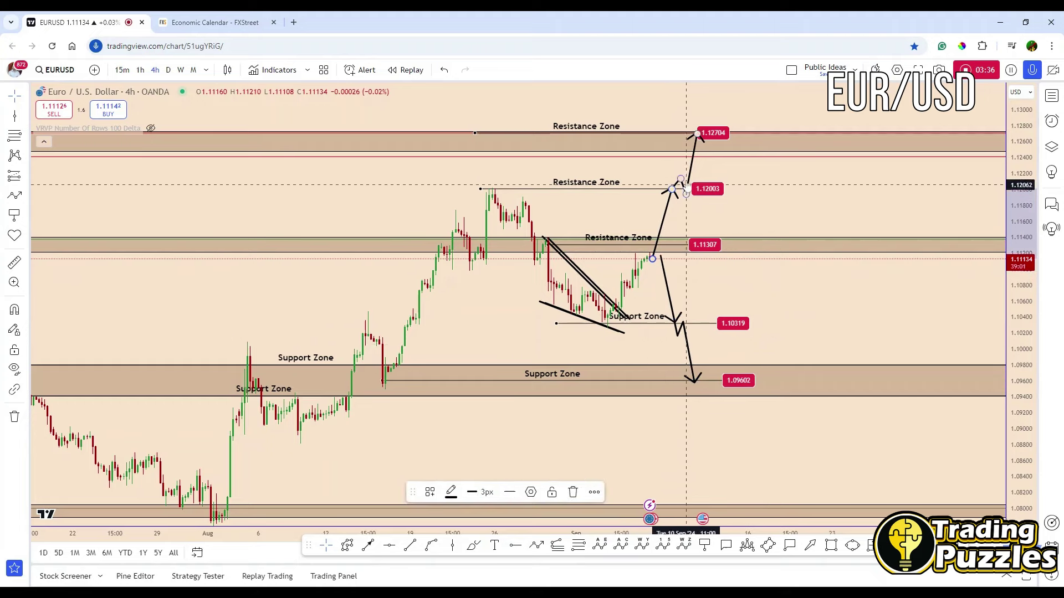
drag(681, 185, 687, 184)
drag(712, 130, 719, 130)
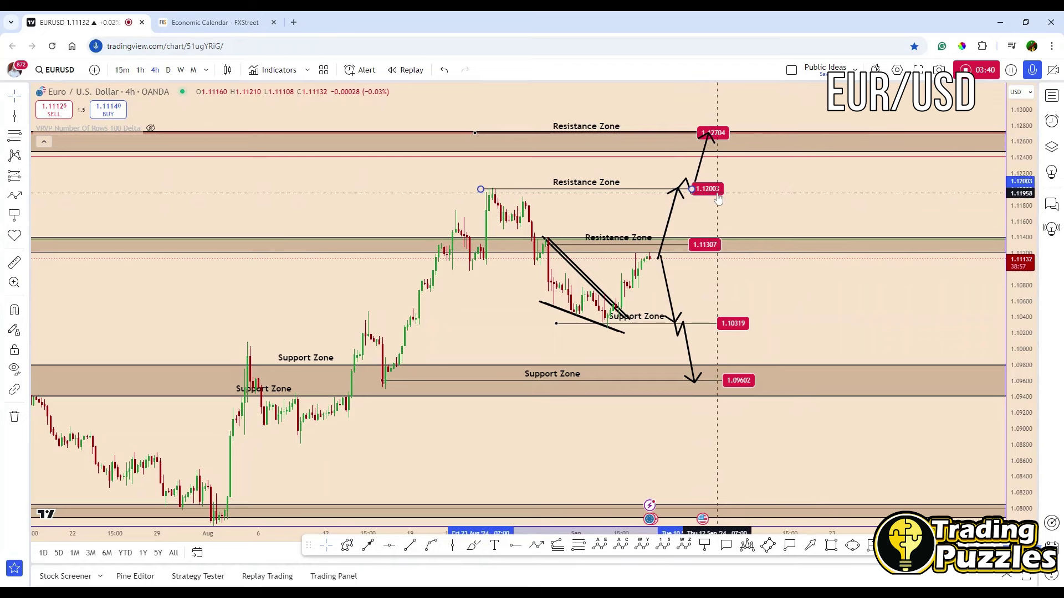
Lengthen the 1.12704, 1.12003, 1.11307, 1.10319 and 1.09602 zone lines past the arrows.
drag(691, 190, 716, 189)
drag(688, 244, 714, 244)
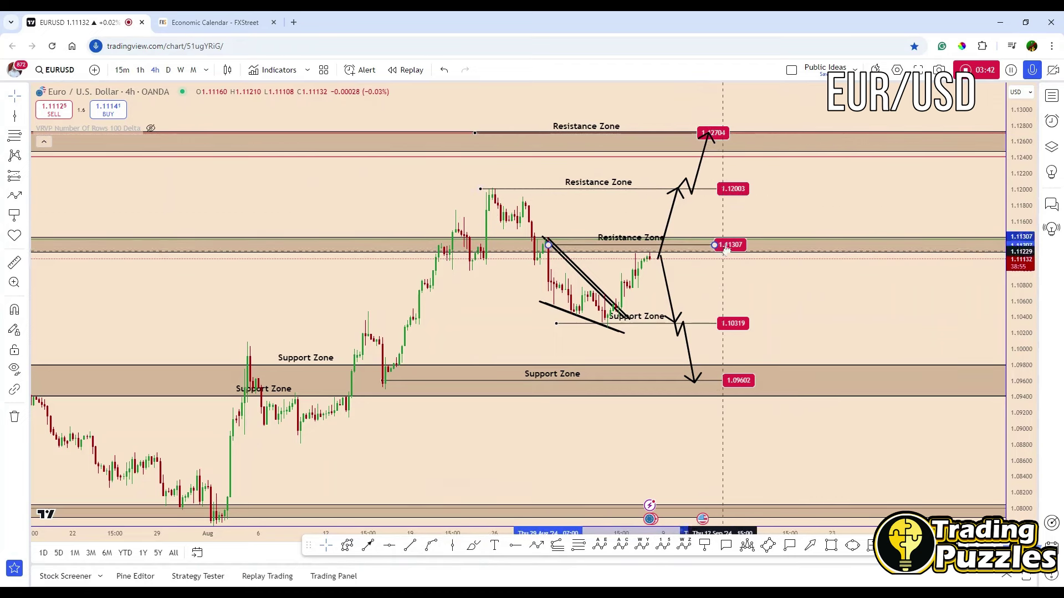
drag(699, 133, 748, 134)
drag(716, 189, 748, 189)
drag(714, 244, 742, 245)
drag(714, 323, 756, 324)
drag(721, 380, 745, 381)
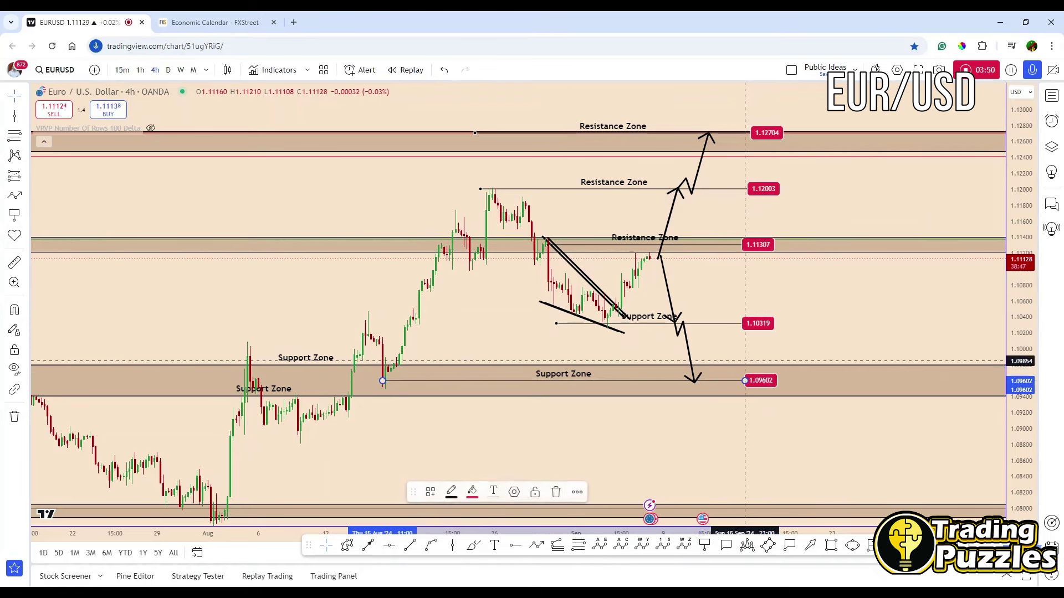
click(798, 353)
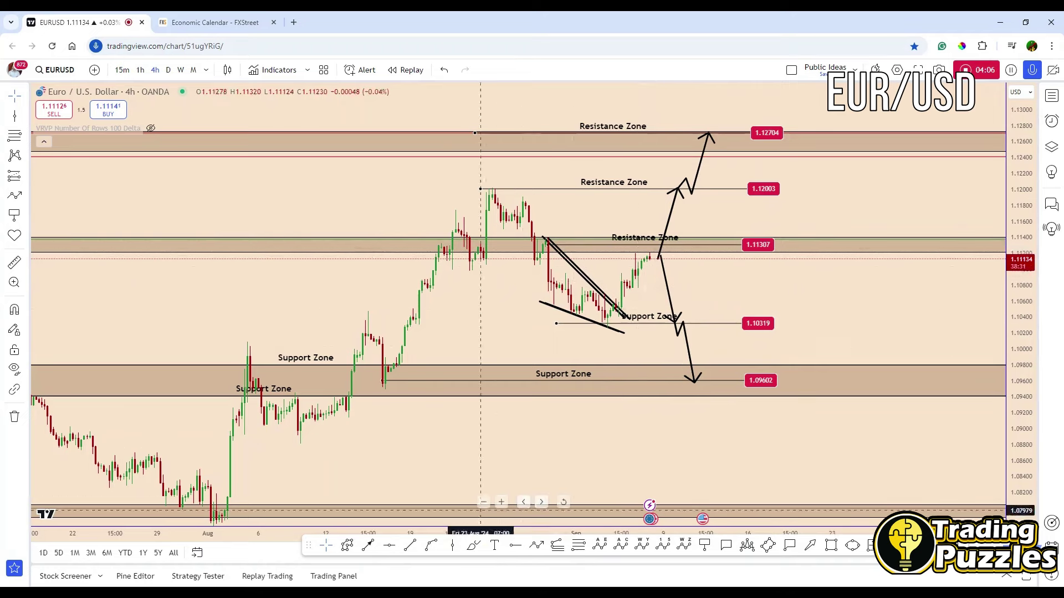
click(474, 546)
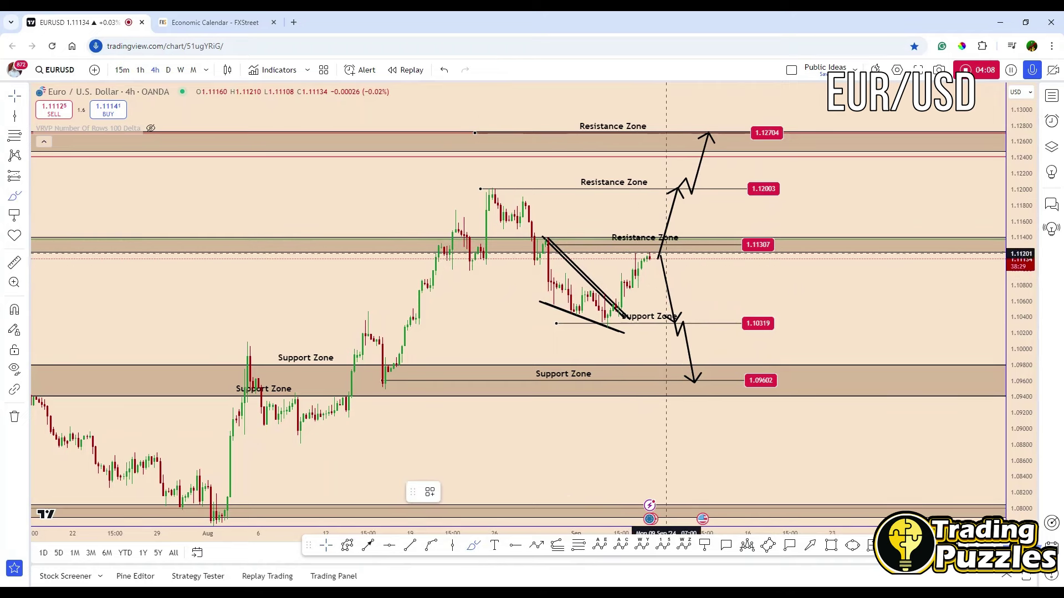
drag(655, 255, 676, 342)
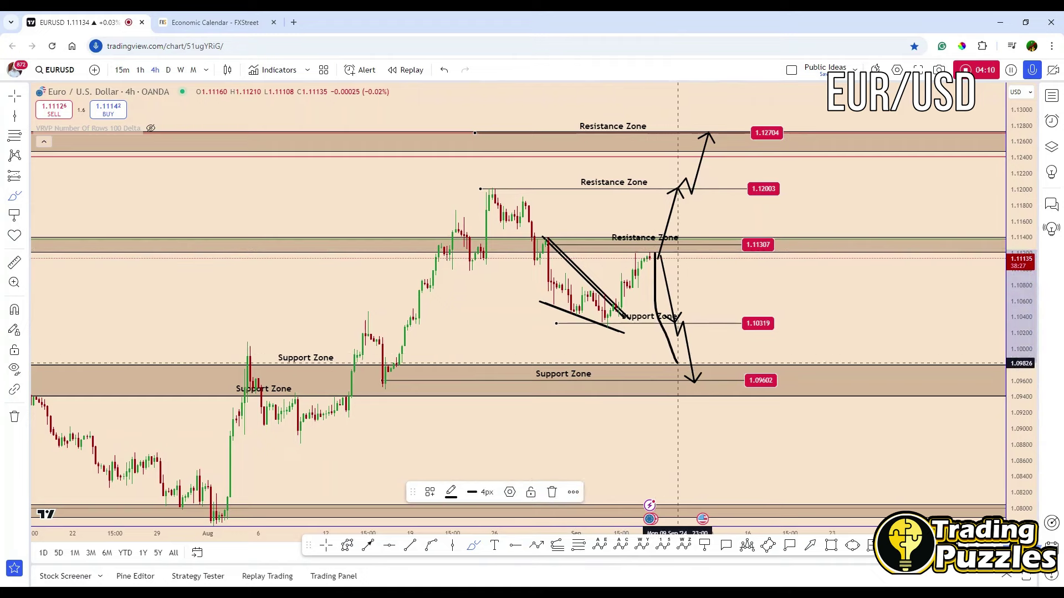
key(ctrl+z)
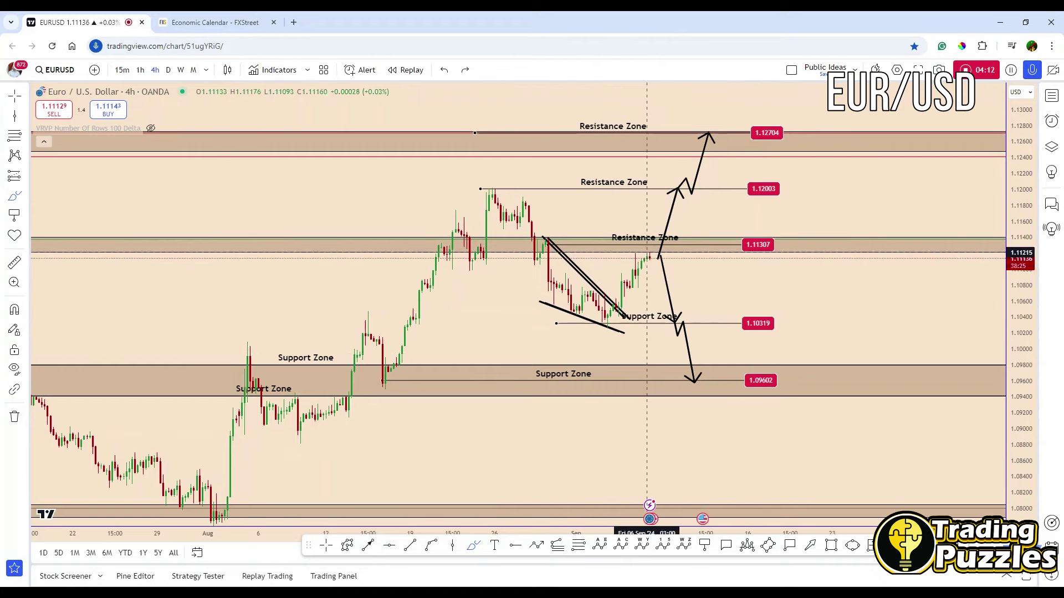
drag(632, 255, 646, 256)
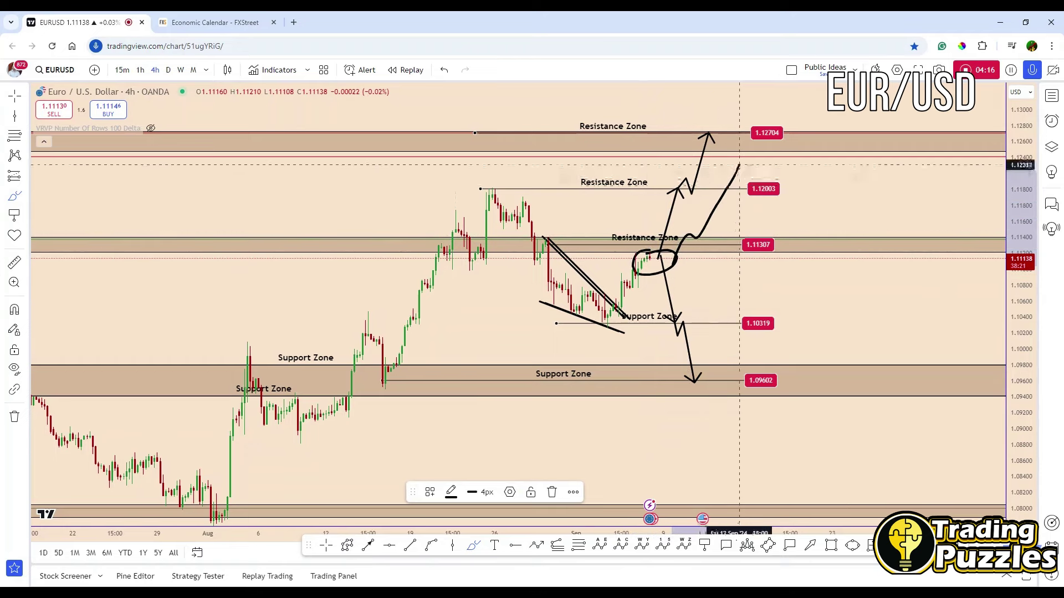
key(ctrl+z)
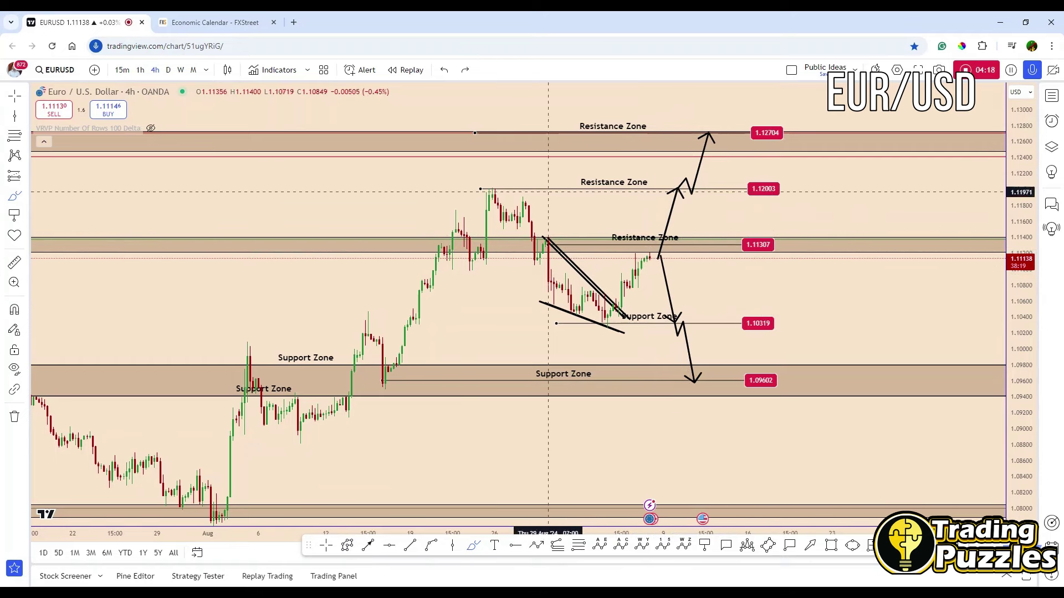
mouse_move(489, 186)
mouse_down()
mouse_move(560, 288)
mouse_move(637, 258)
mouse_move(678, 311)
mouse_move(725, 425)
mouse_up()
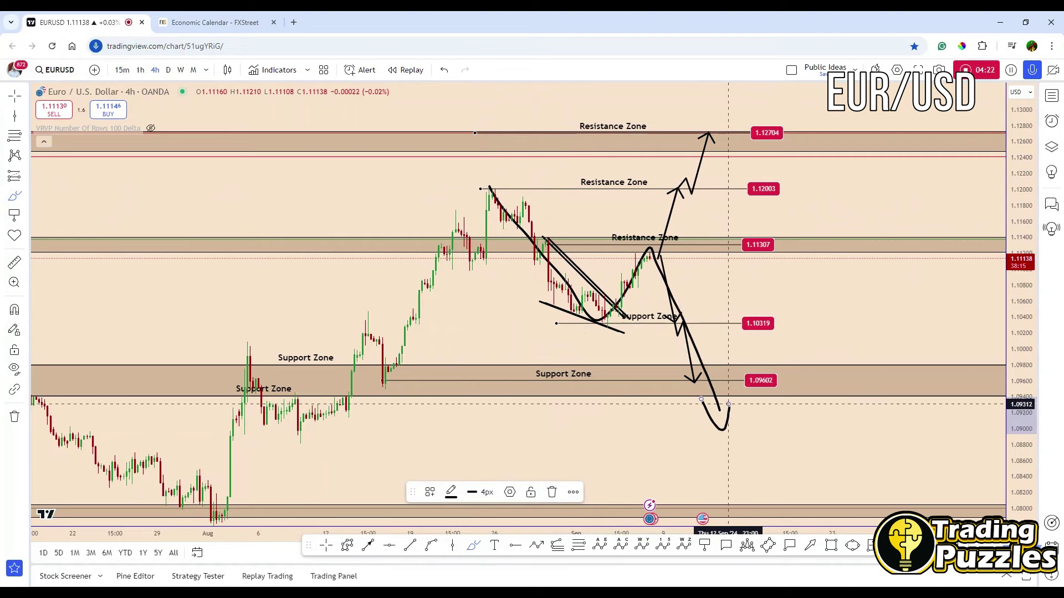
key(ctrl+z)
key(ctrl+z)
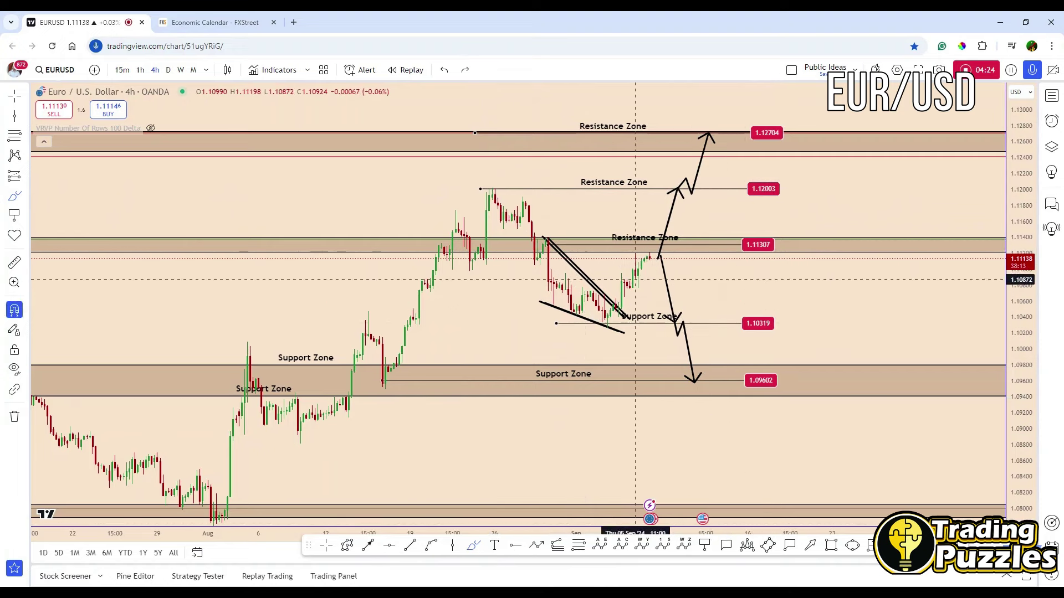
drag(496, 183, 641, 321)
mouse_move(485, 270)
mouse_down()
mouse_move(621, 338)
mouse_move(673, 266)
mouse_move(732, 132)
mouse_move(756, 173)
mouse_up()
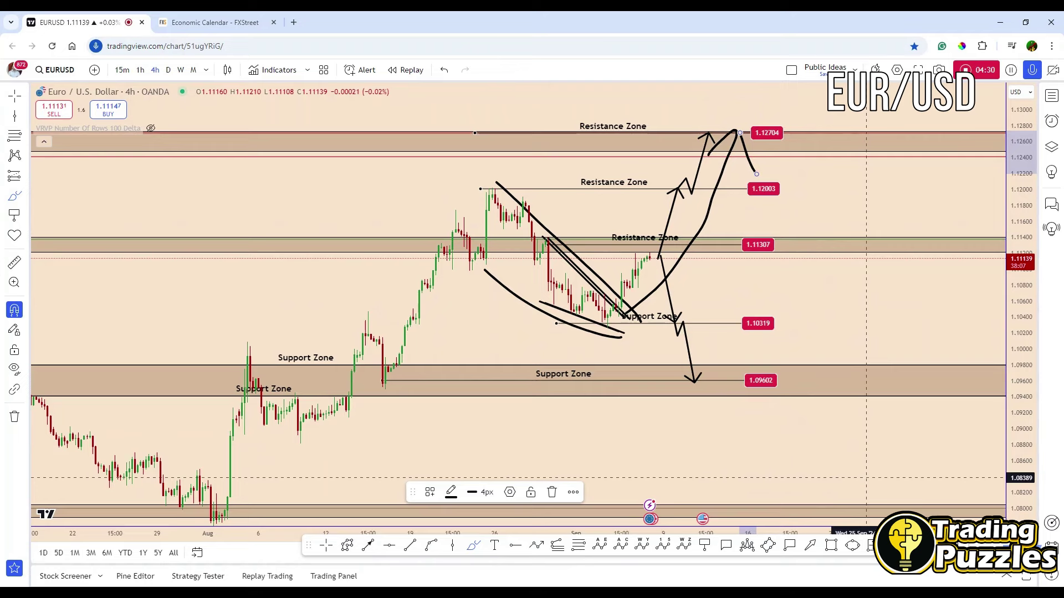
key(ctrl+z)
key(ctrl+z)
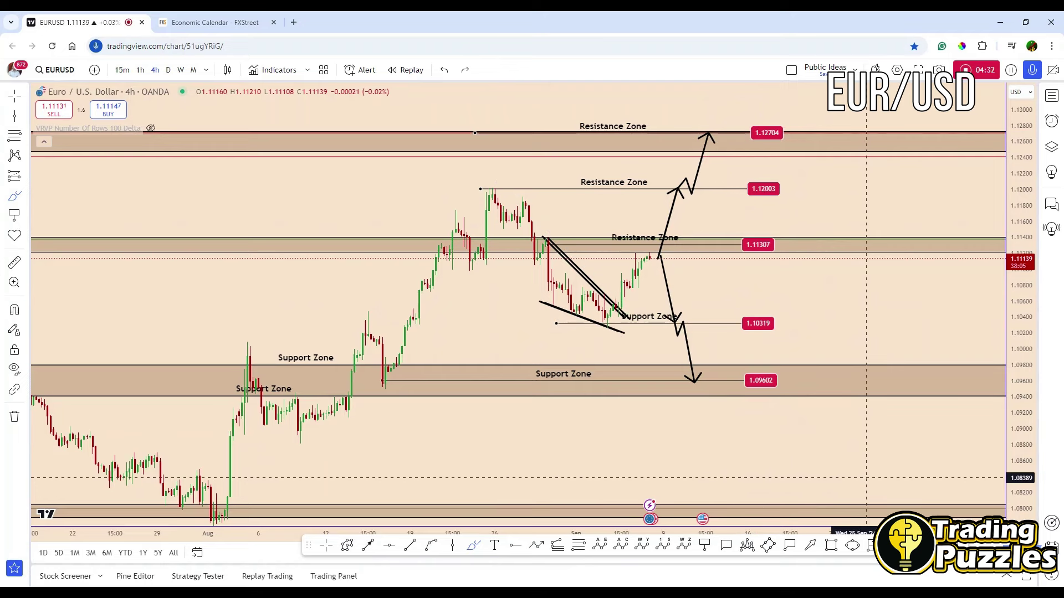